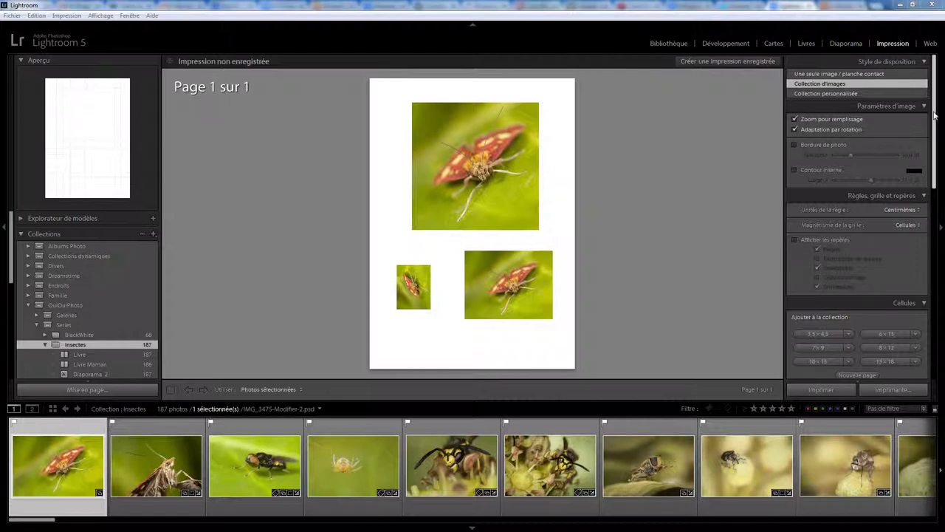
# - Try the Single Image and Picture Package layout styles, then settle on Custom Package
pyautogui.click(846, 75)
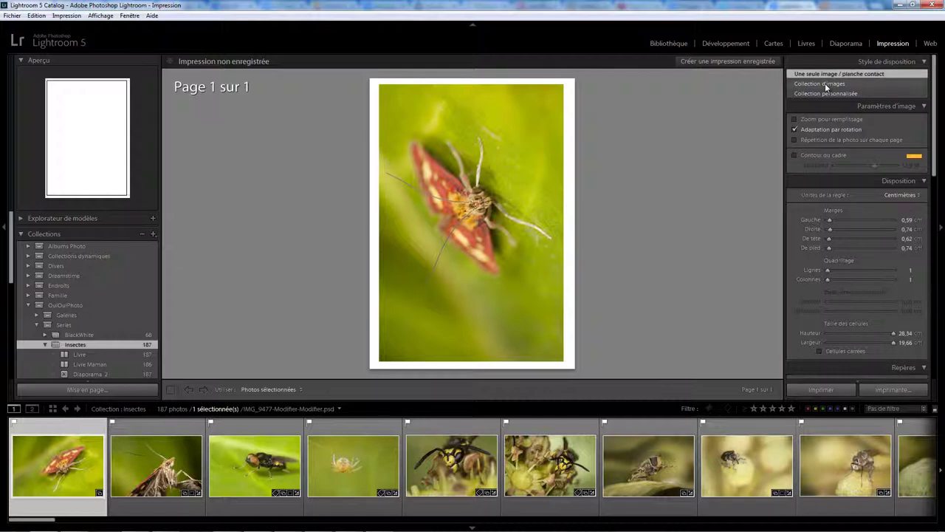
pyautogui.click(823, 84)
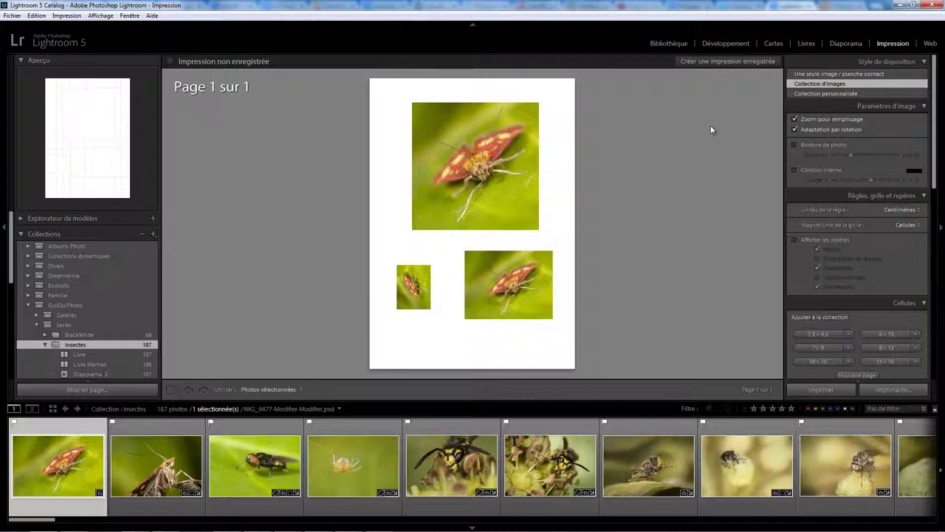
pyautogui.click(822, 94)
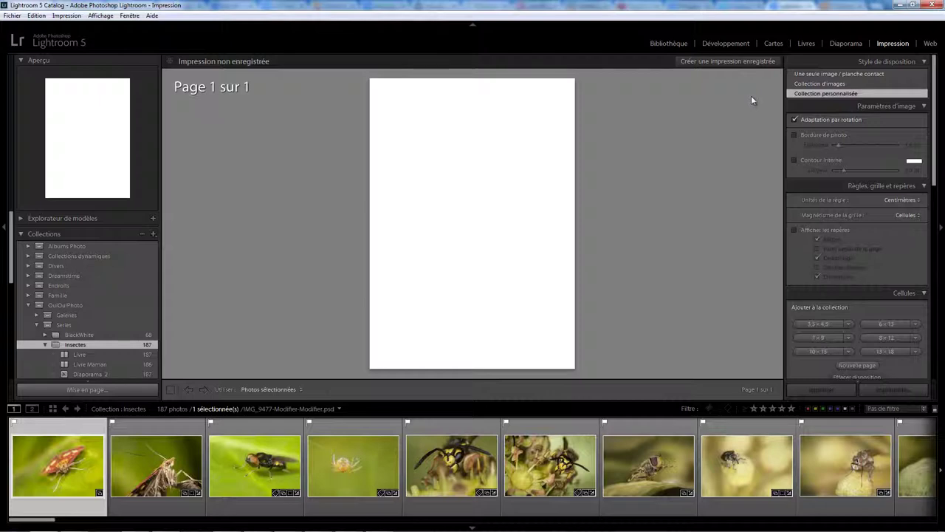
# - Add a 10×15 cell centred near the page top and a 13×18 cell below it
pyautogui.moveTo(935, 109); pyautogui.dragTo(938, 180)
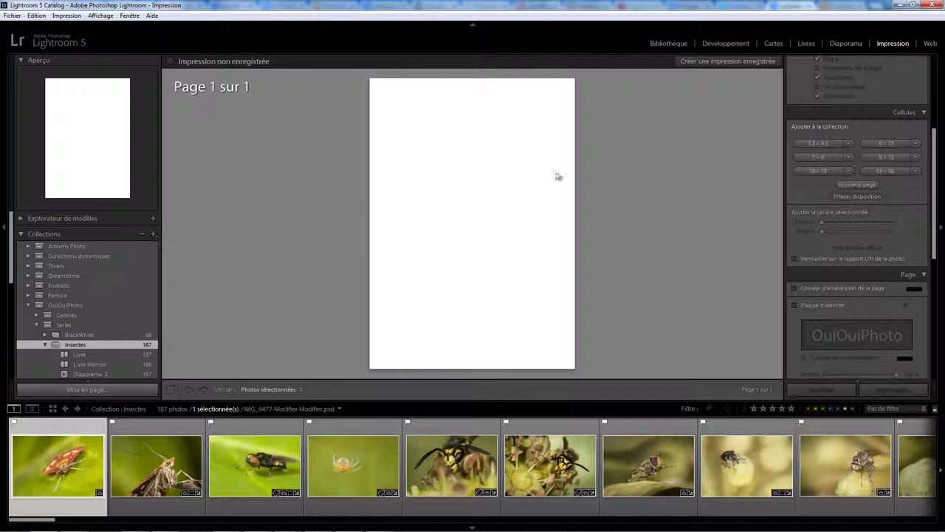
pyautogui.click(821, 170)
pyautogui.click(886, 171)
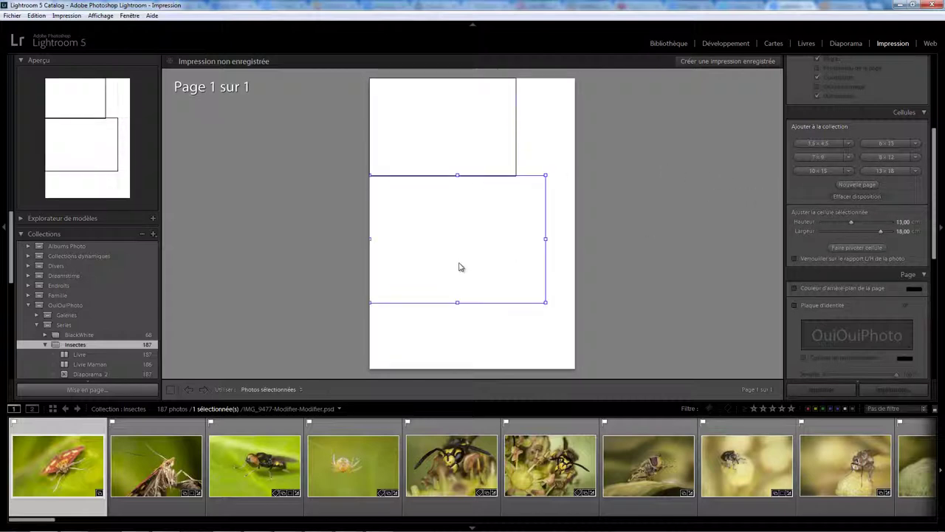
pyautogui.moveTo(462, 251)
pyautogui.mouseDown()
pyautogui.moveTo(479, 275)
pyautogui.moveTo(477, 294)
pyautogui.mouseUp()
pyautogui.click(461, 157)
pyautogui.moveTo(461, 158); pyautogui.dragTo(482, 172)
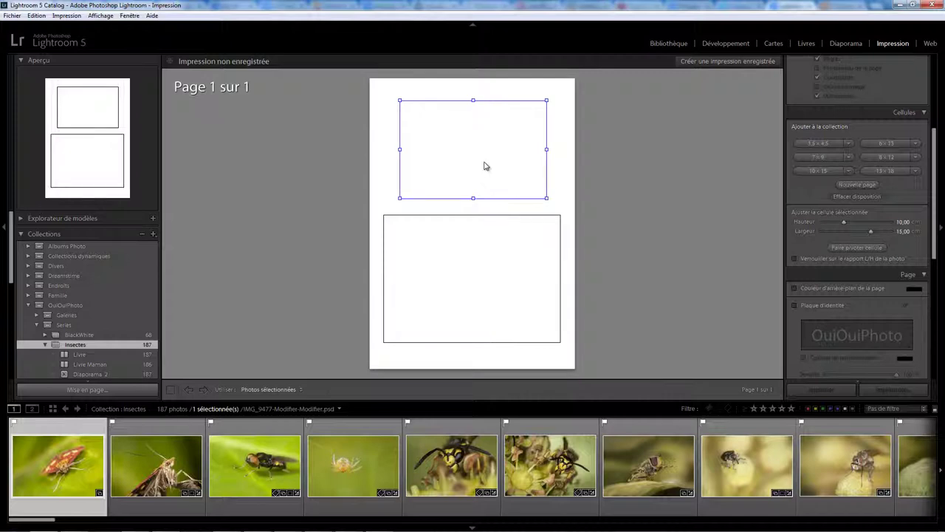
pyautogui.click(310, 333)
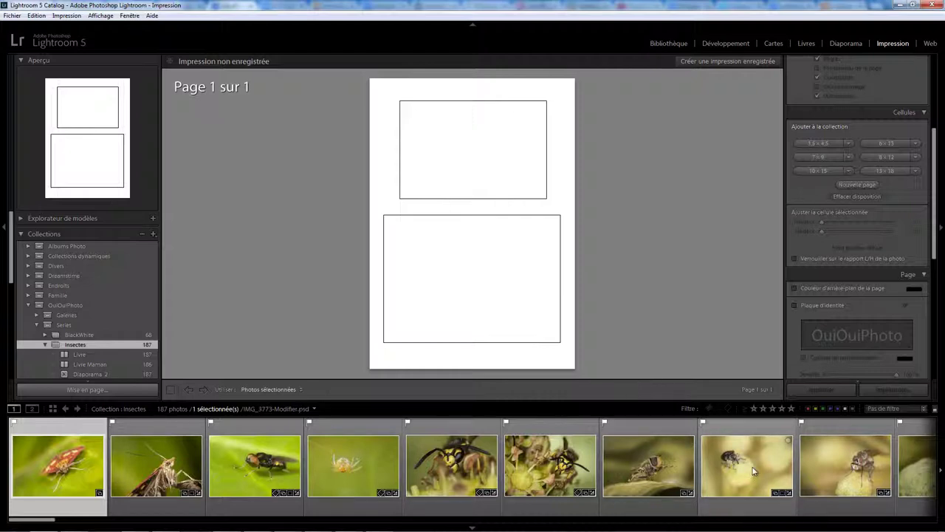
# - Fill the top cell with an insect photo and the bottom with the hoverfly, then add page 2
pyautogui.moveTo(753, 467); pyautogui.dragTo(479, 157)
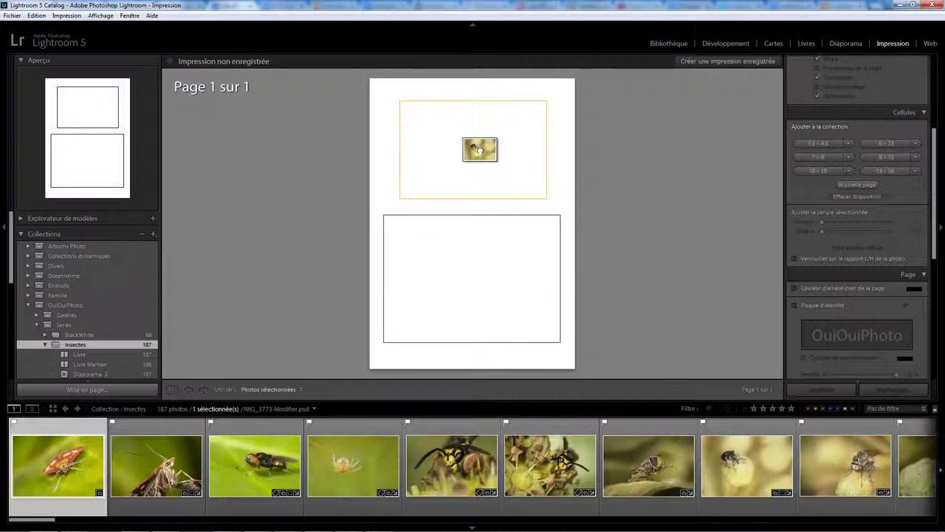
pyautogui.moveTo(478, 157); pyautogui.dragTo(481, 153)
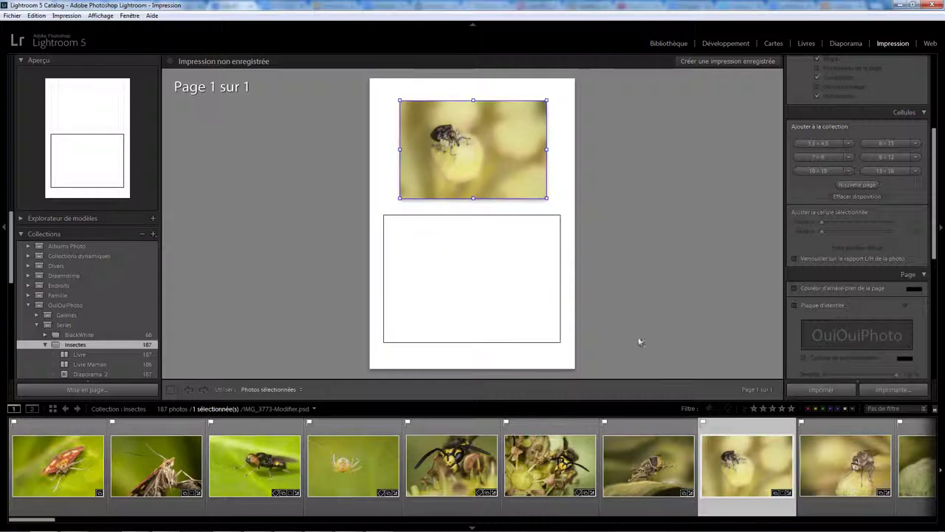
pyautogui.moveTo(664, 473); pyautogui.dragTo(491, 282)
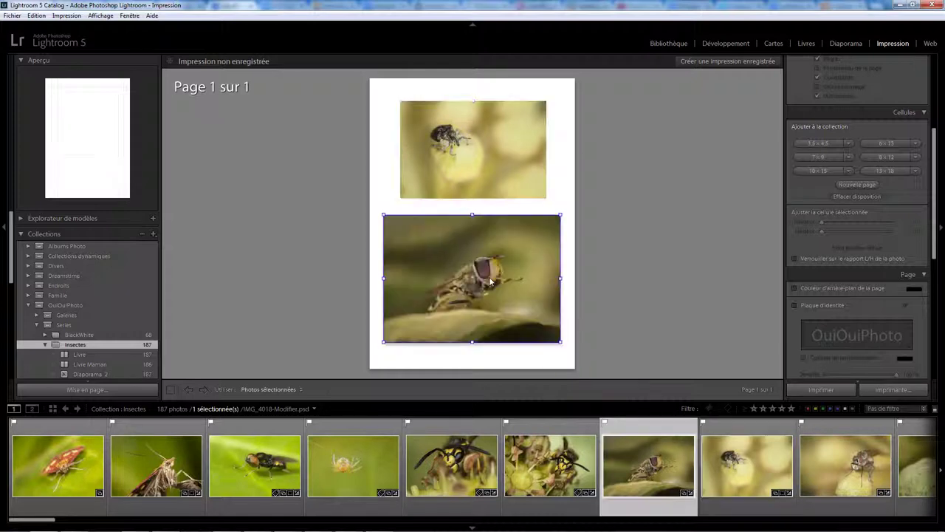
pyautogui.click(858, 184)
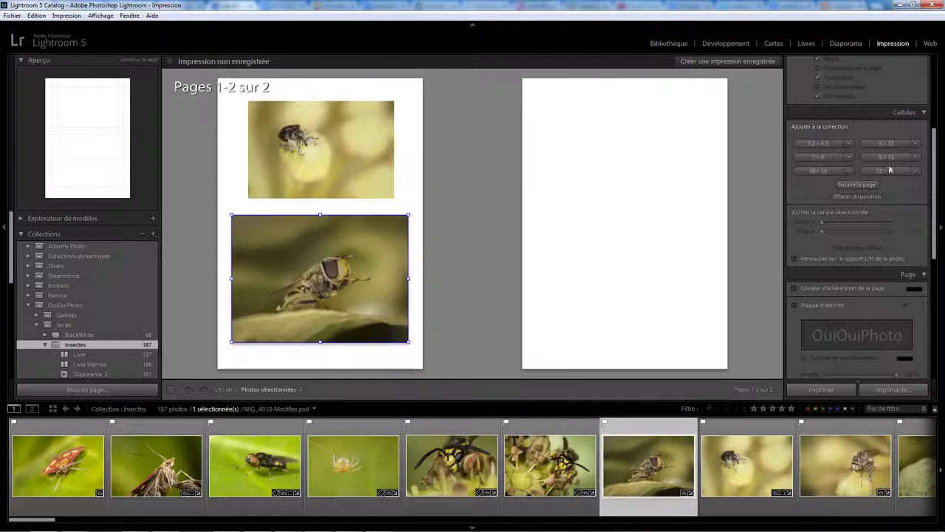
# - Add three overlapping 10×15 cells on page 2 and delete the extra empty page 3
pyautogui.click(822, 172)
pyautogui.click(822, 172)
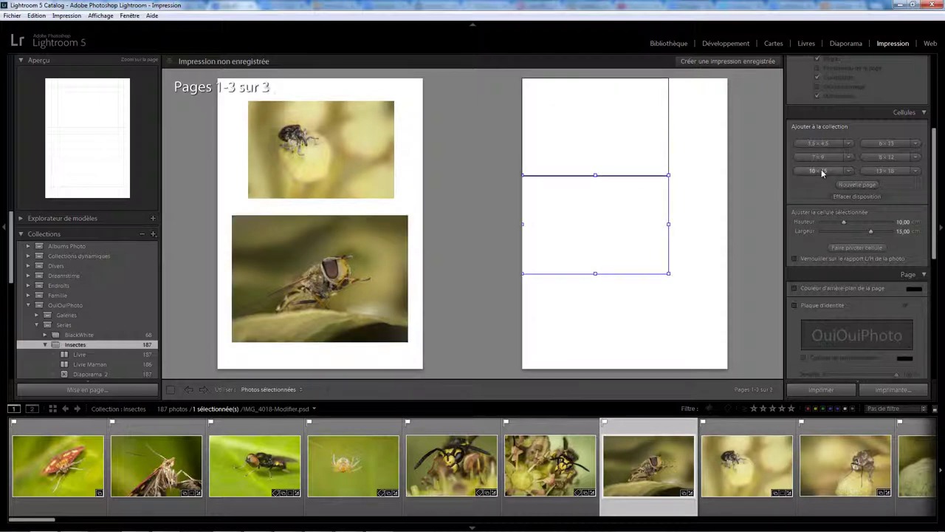
pyautogui.click(822, 172)
pyautogui.moveTo(638, 171); pyautogui.dragTo(485, 317)
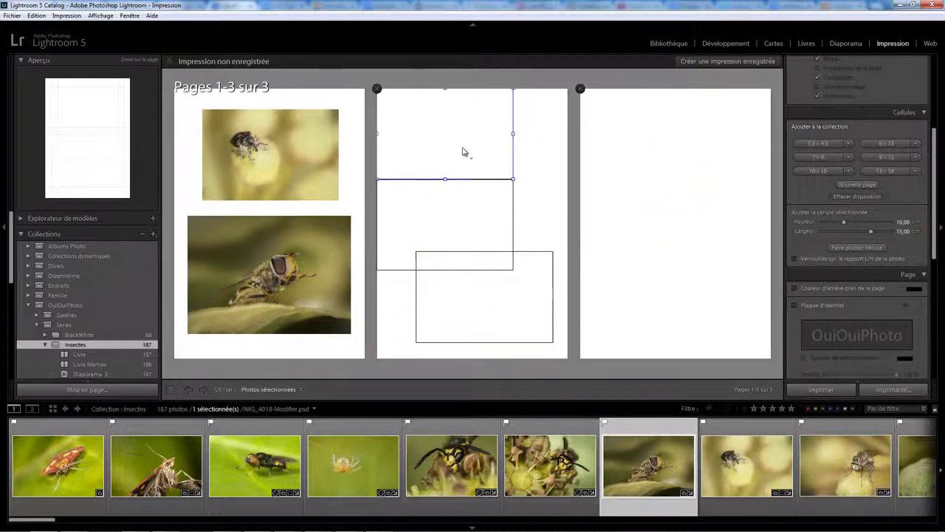
pyautogui.moveTo(463, 155); pyautogui.dragTo(508, 171)
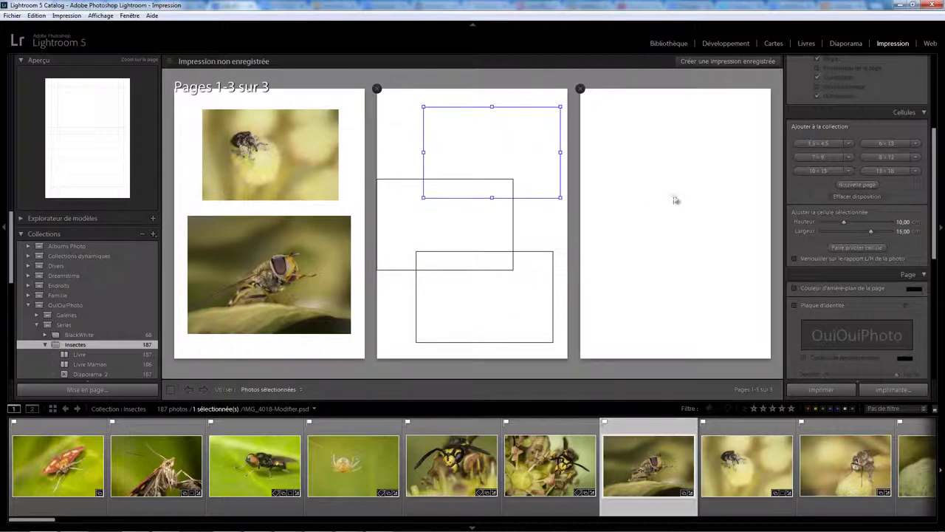
pyautogui.click(580, 89)
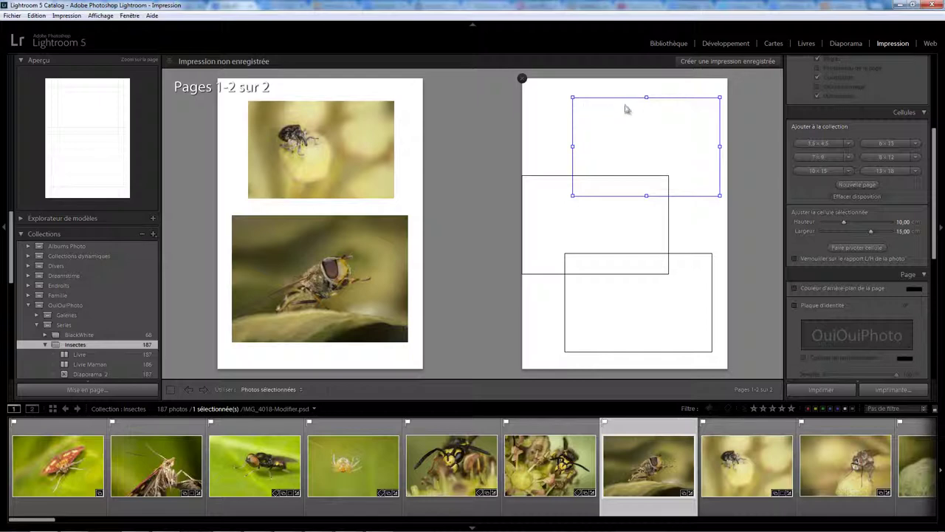
# - Put wasp photos in the bottom and middle cells and the spider photo in the top cell
pyautogui.moveTo(552, 441); pyautogui.dragTo(624, 332)
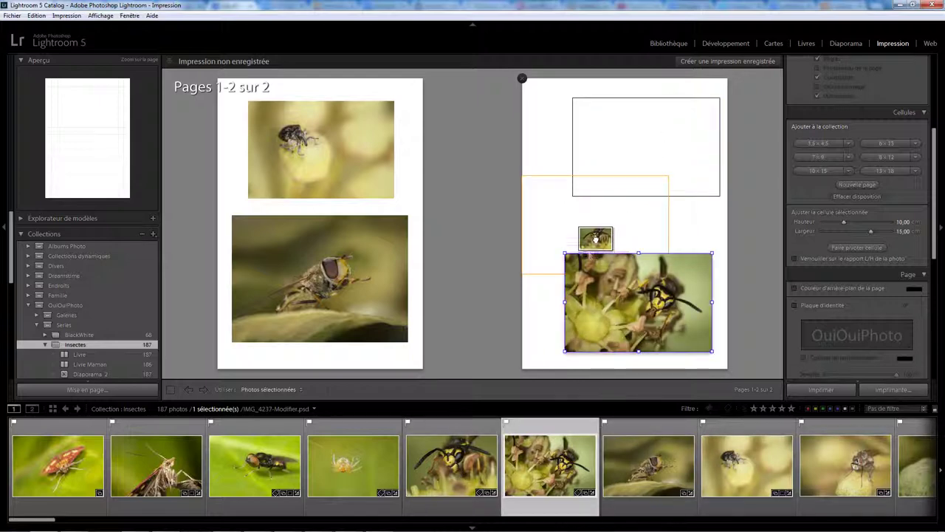
pyautogui.moveTo(592, 295); pyautogui.dragTo(597, 232)
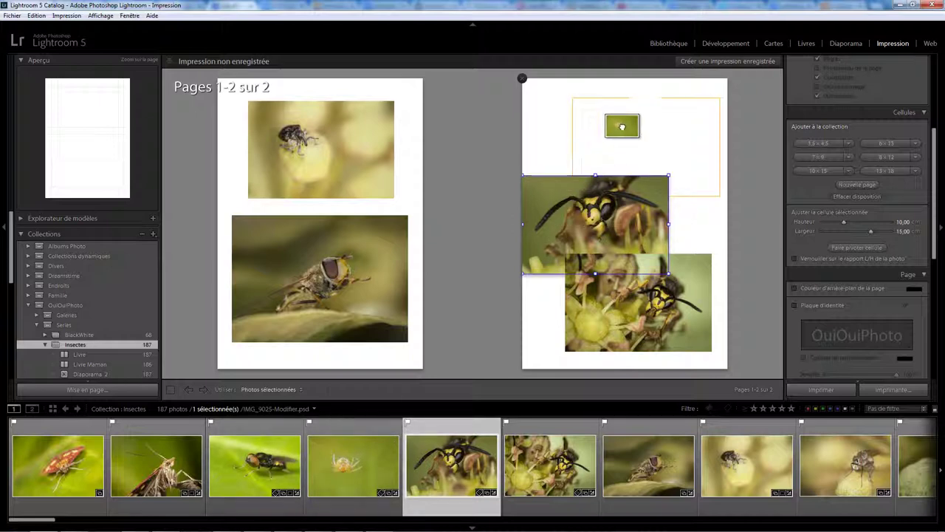
pyautogui.moveTo(322, 469); pyautogui.dragTo(649, 165)
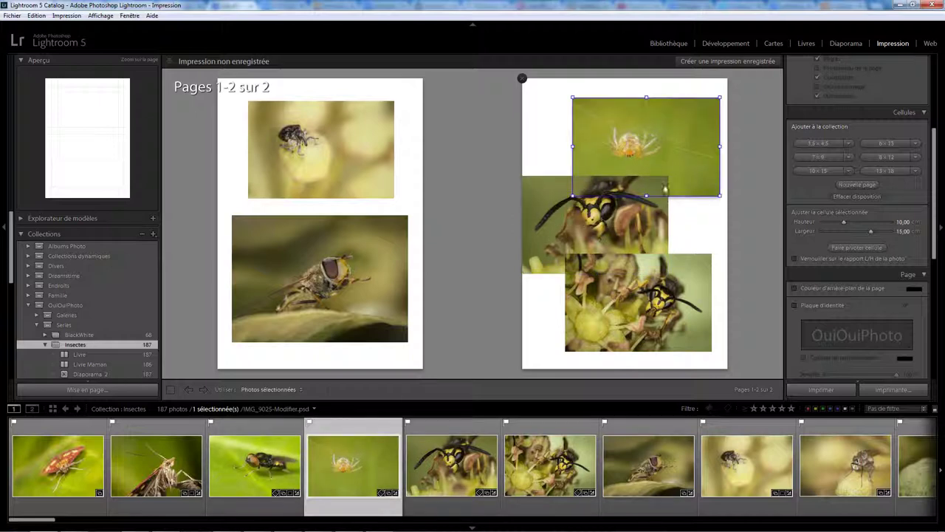
pyautogui.click(649, 223)
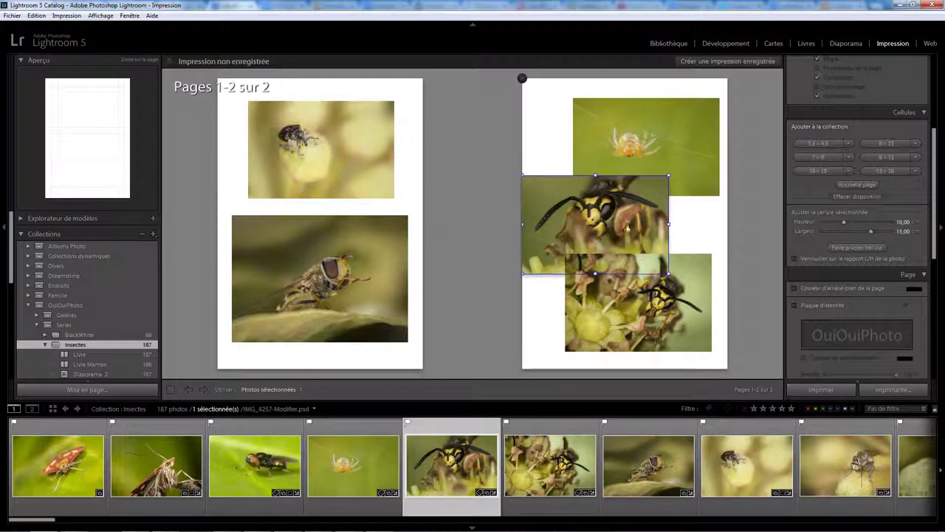
# - Send the middle wasp cell one layer back and rotate the spider cell to portrait
pyautogui.rightClick(610, 220)
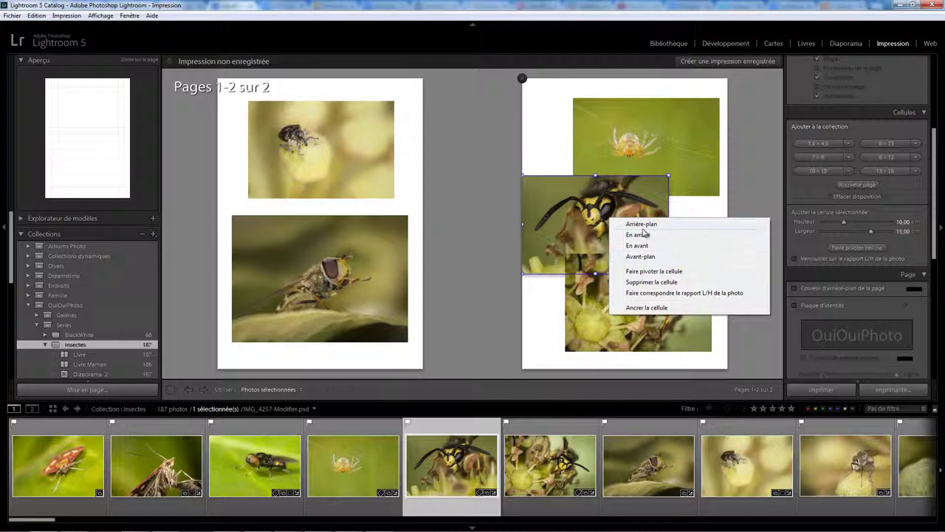
pyautogui.click(639, 234)
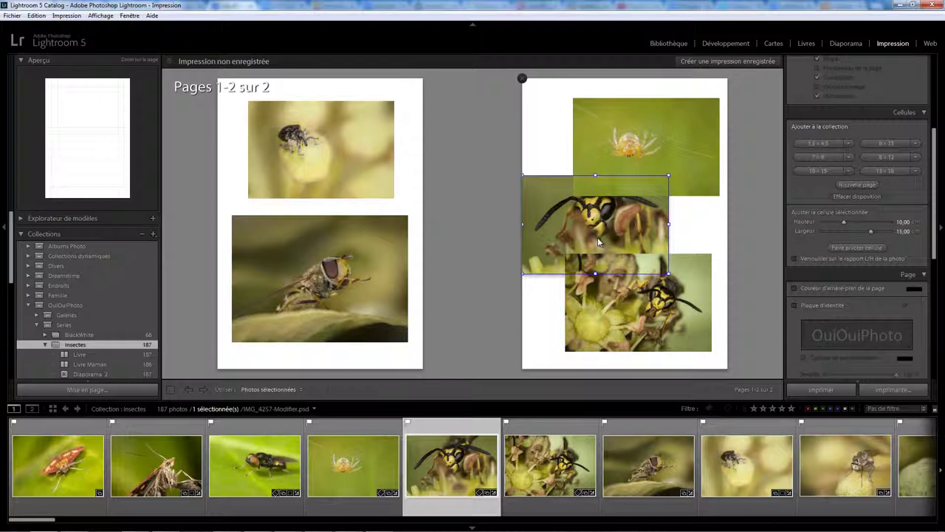
pyautogui.rightClick(613, 145)
pyautogui.click(644, 198)
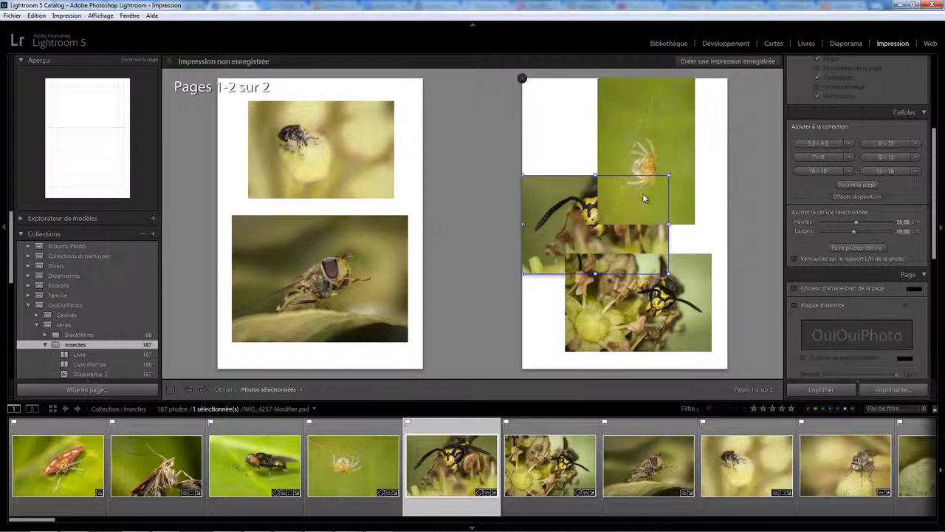
pyautogui.moveTo(643, 192); pyautogui.dragTo(642, 212)
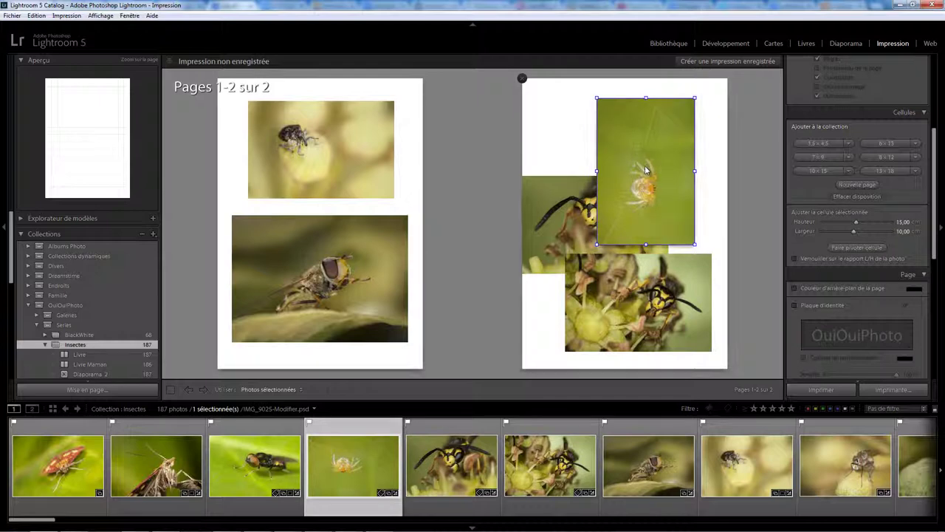
pyautogui.rightClick(641, 164)
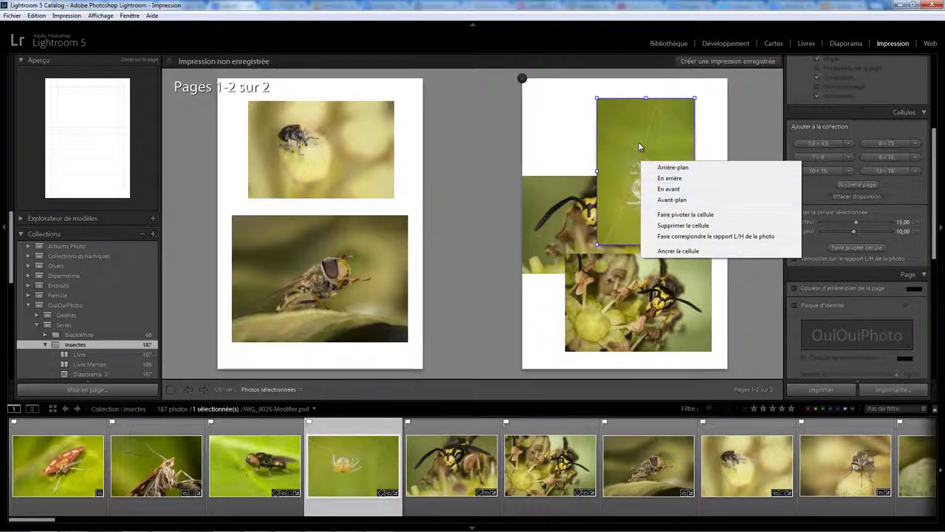
pyautogui.click(638, 142)
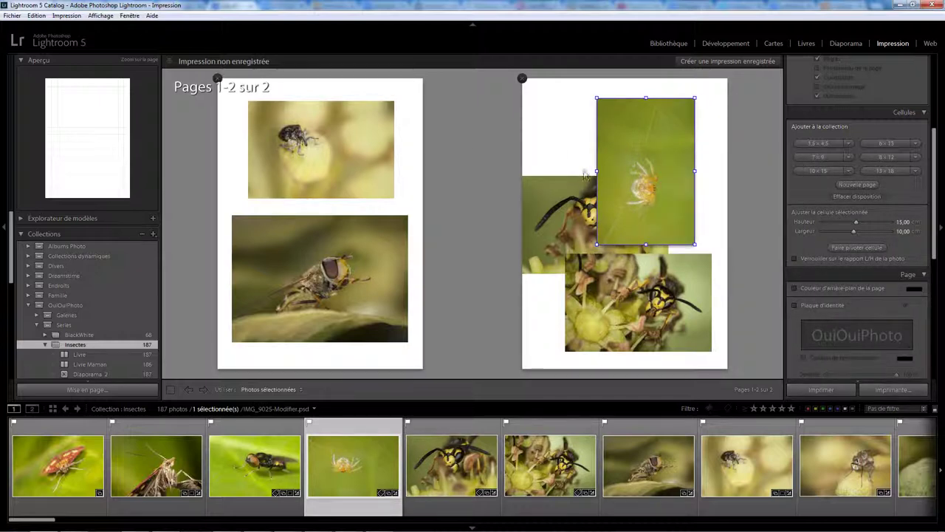
# - Delete the spider cell and place an empty 8×12 cell at the top of page 2
pyautogui.press('Delete')
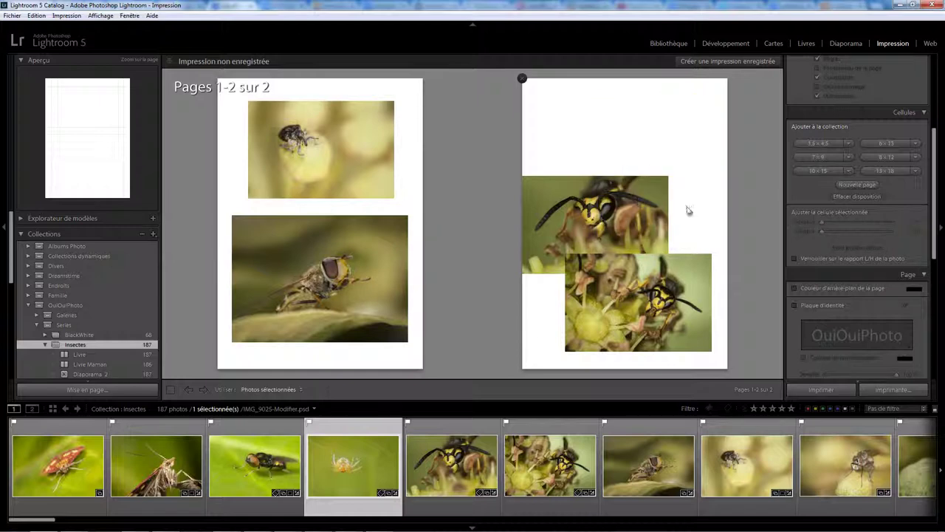
pyautogui.click(891, 159)
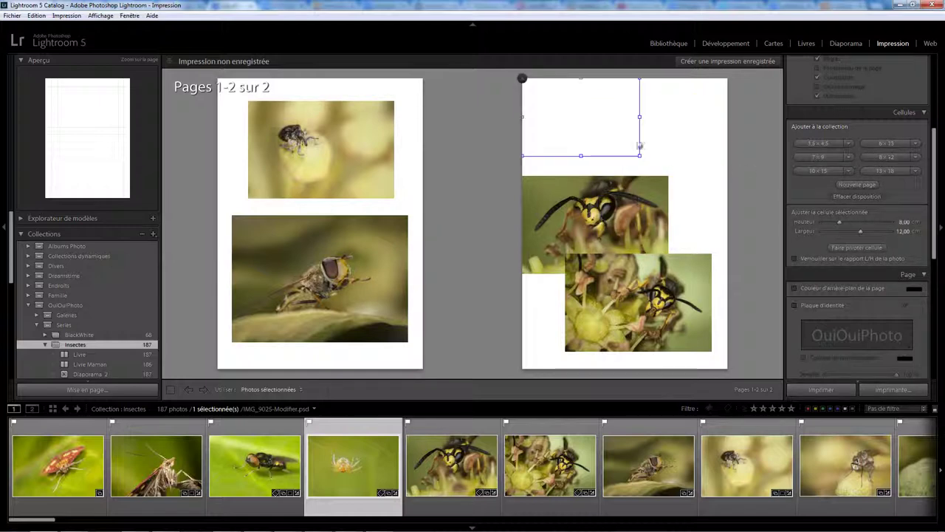
pyautogui.moveTo(587, 136); pyautogui.dragTo(637, 143)
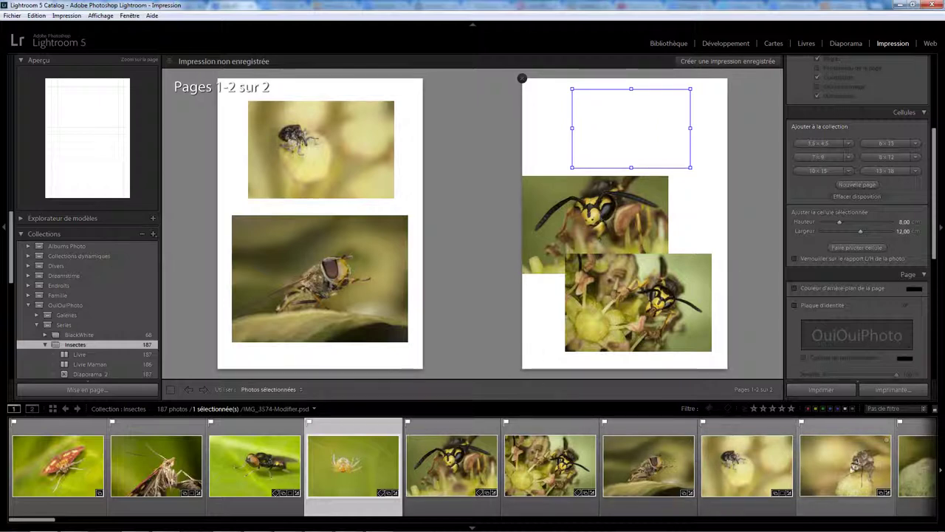
# - Drop the fly-on-a-bud photo into the top cell and match the cell to its ratio (6.69 × 10.04)
pyautogui.moveTo(846, 465)
pyautogui.mouseDown()
pyautogui.moveTo(631, 132)
pyautogui.moveTo(640, 137)
pyautogui.mouseUp()
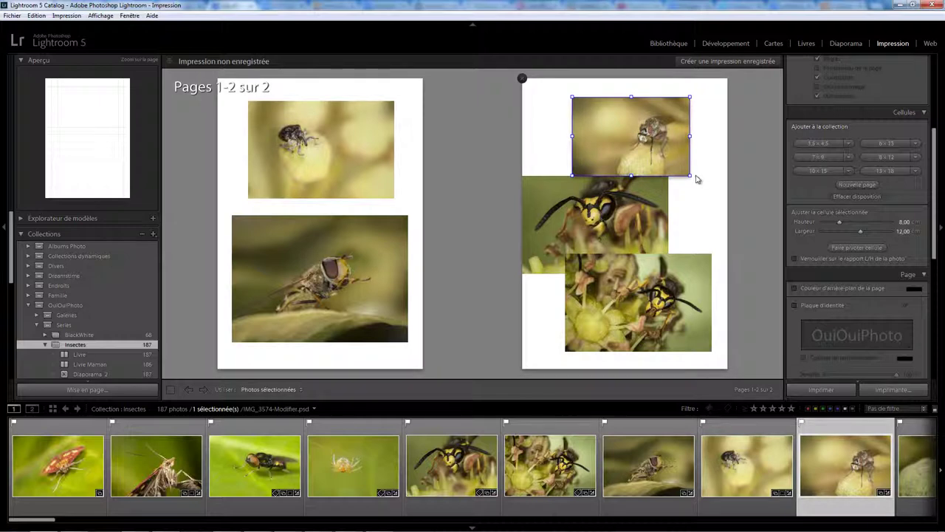
pyautogui.moveTo(690, 175)
pyautogui.mouseDown()
pyautogui.moveTo(649, 174)
pyautogui.moveTo(658, 164)
pyautogui.mouseUp()
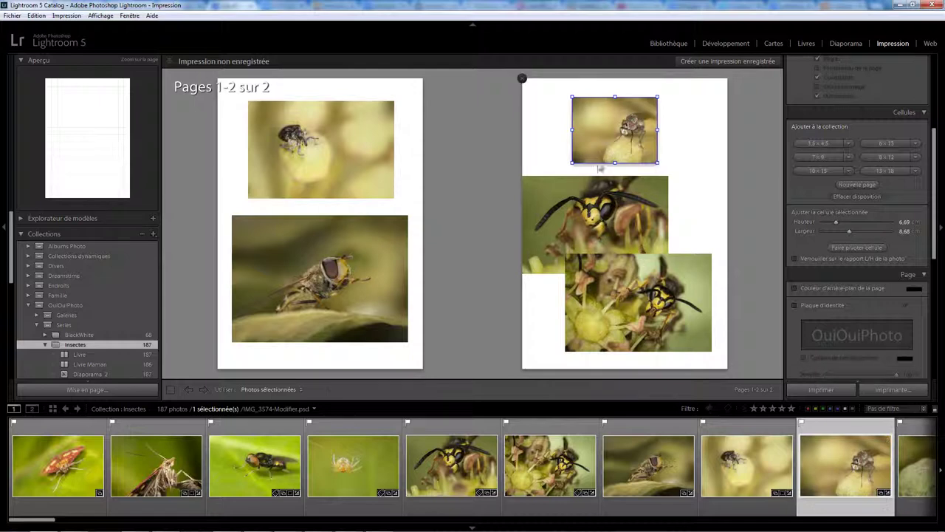
pyautogui.rightClick(614, 130)
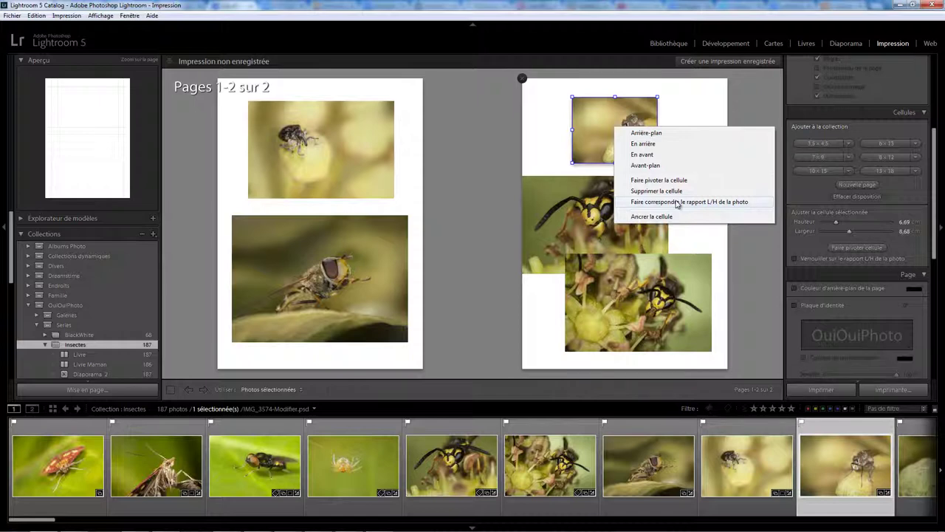
pyautogui.click(677, 202)
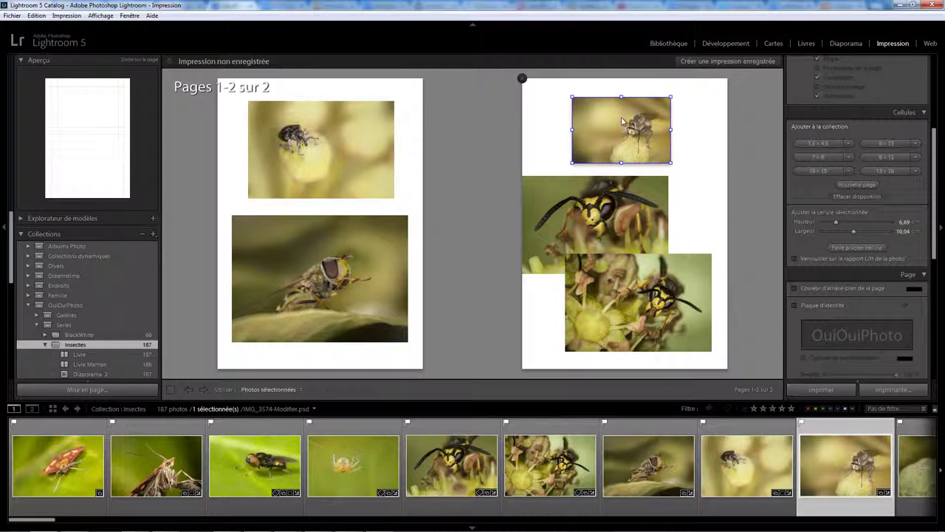
# - Add a blank page 3 and briefly toggle the guides display on and off
pyautogui.click(858, 184)
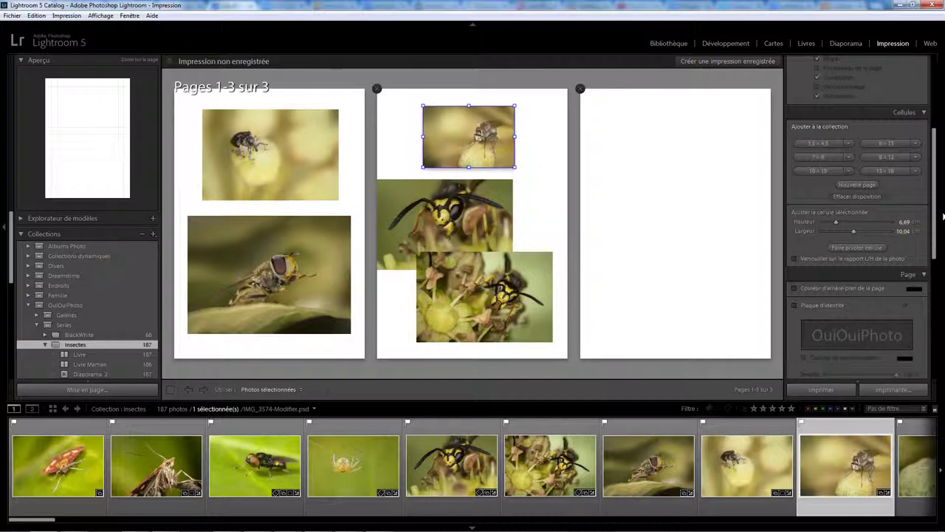
pyautogui.moveTo(936, 214); pyautogui.dragTo(938, 125)
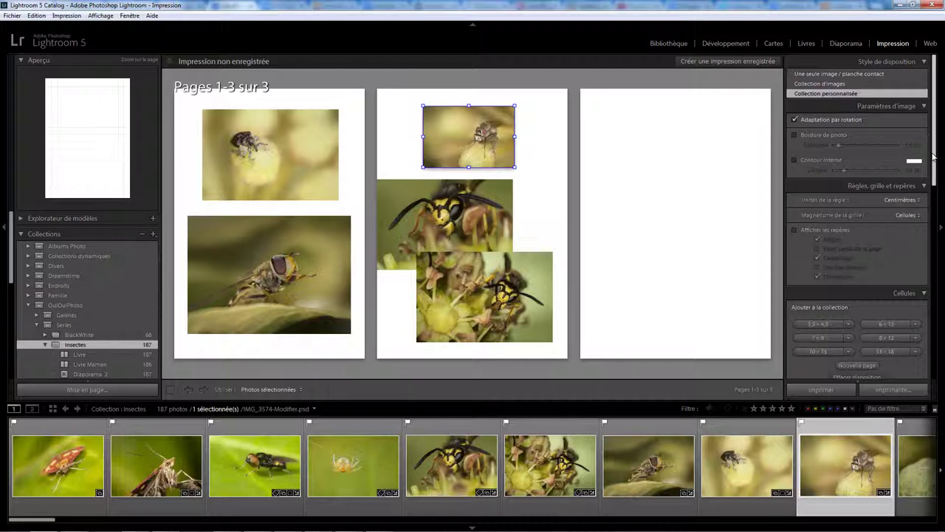
pyautogui.scroll(-1, 932, 156)
pyautogui.click(824, 193)
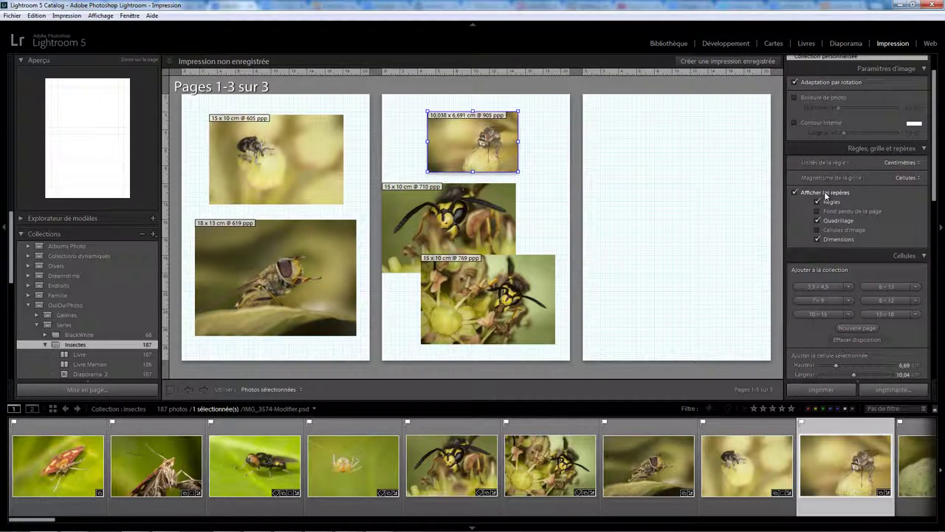
pyautogui.click(825, 193)
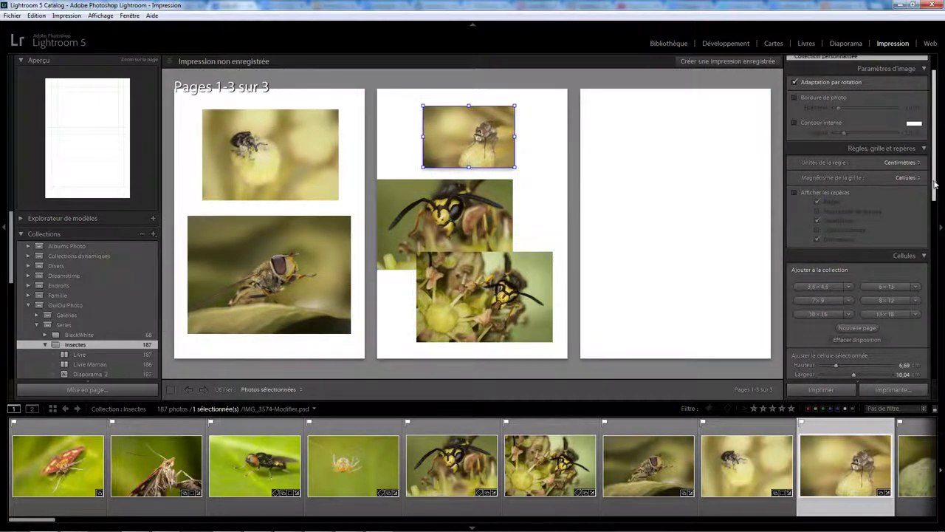
# - Briefly turn crop marks on, then off again
pyautogui.scroll(-3, 934, 183)
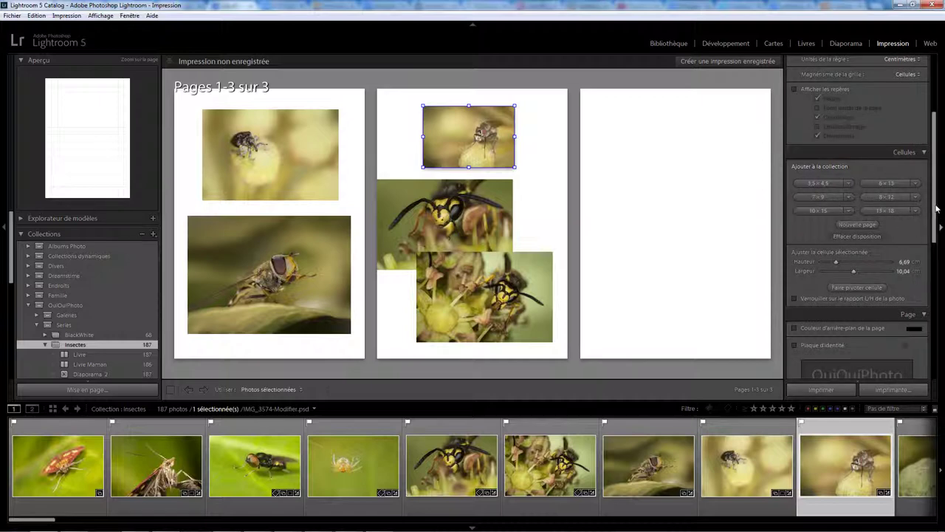
pyautogui.scroll(-3, 934, 209)
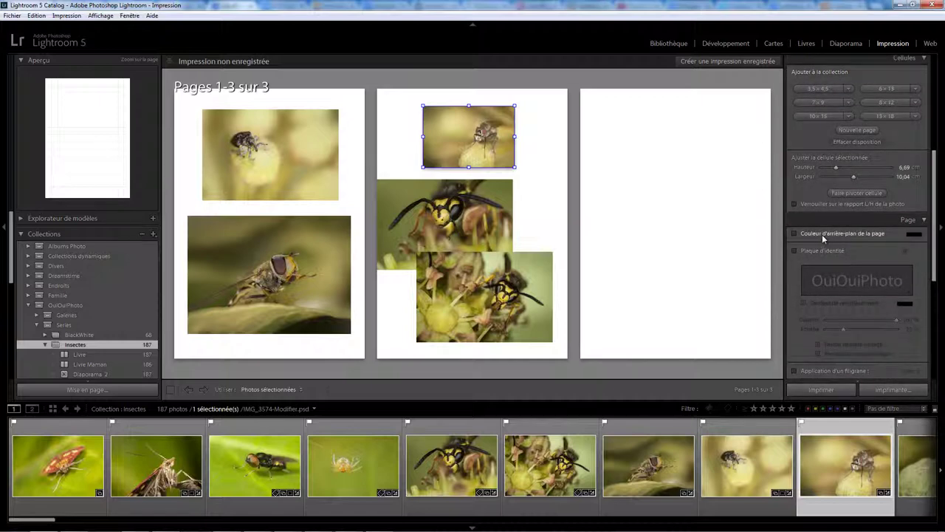
pyautogui.scroll(-2, 845, 222)
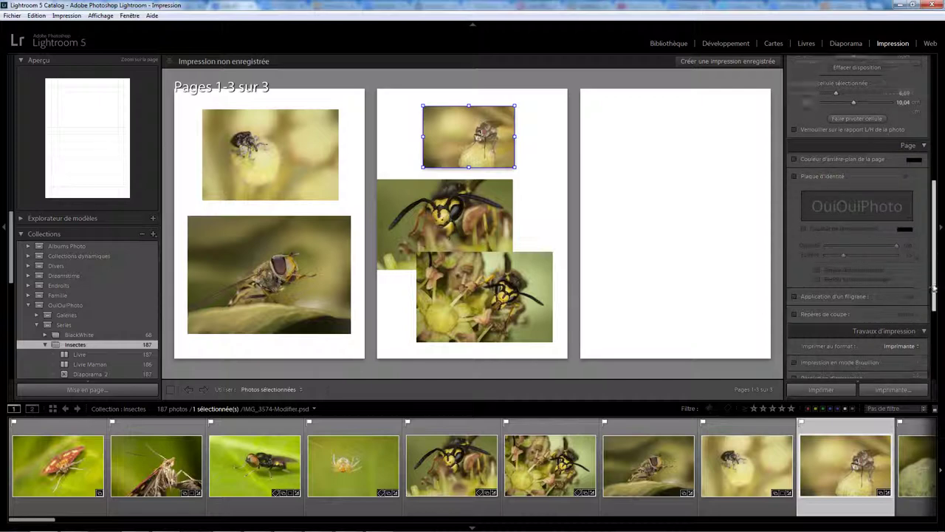
pyautogui.scroll(-3, 932, 265)
pyautogui.click(830, 260)
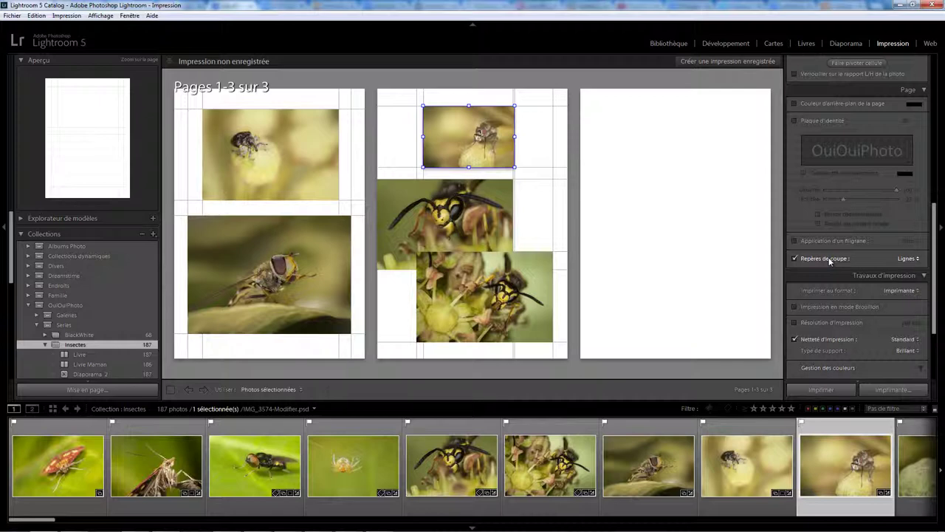
pyautogui.click(830, 260)
pyautogui.moveTo(674, 223)
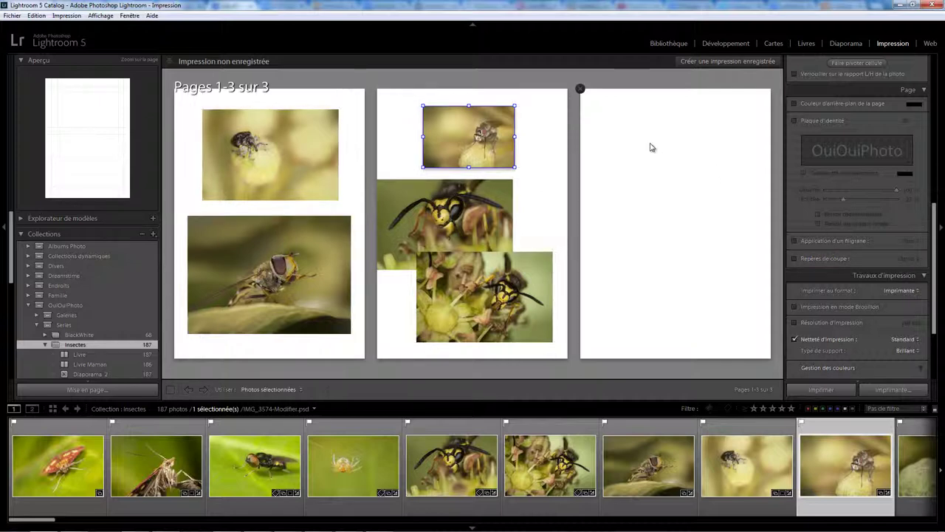
pyautogui.scroll(10, 934, 222)
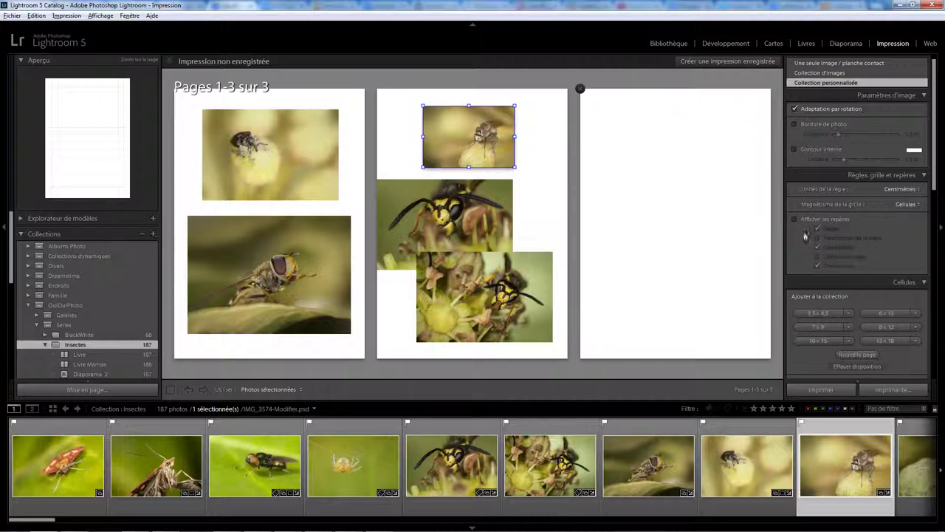
# - Add a small 3.5×4.5 cell at page 3's top-right and drop the spider photo into it
pyautogui.click(818, 312)
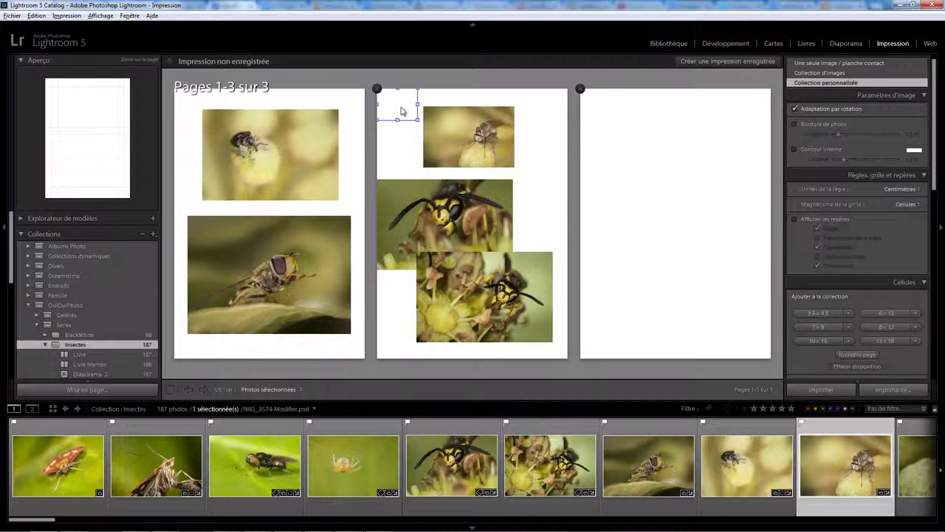
pyautogui.moveTo(400, 114); pyautogui.dragTo(741, 122)
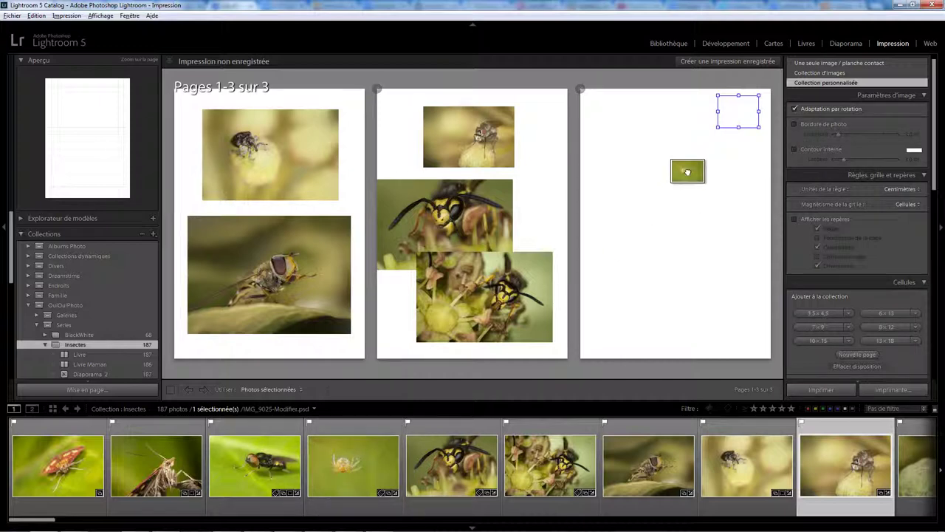
pyautogui.moveTo(348, 466); pyautogui.dragTo(737, 111)
# - Anchor the spider cell so it repeats on every page, after toggling the anchor off and on
pyautogui.rightClick(735, 113)
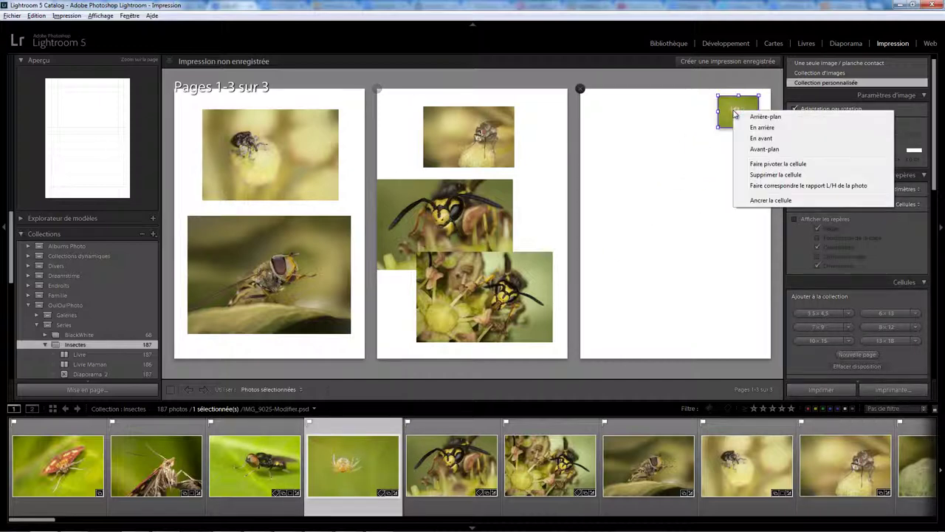
pyautogui.click(770, 200)
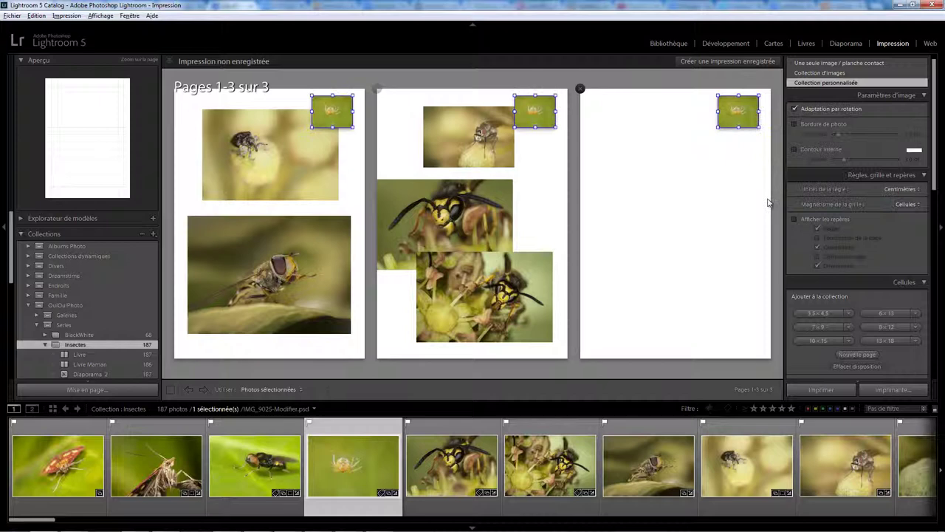
pyautogui.rightClick(731, 122)
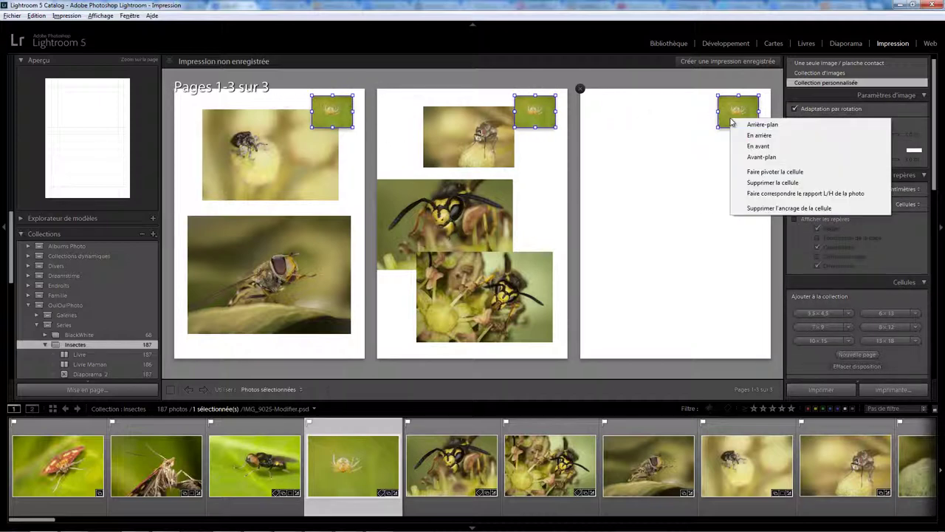
pyautogui.click(754, 207)
pyautogui.rightClick(737, 113)
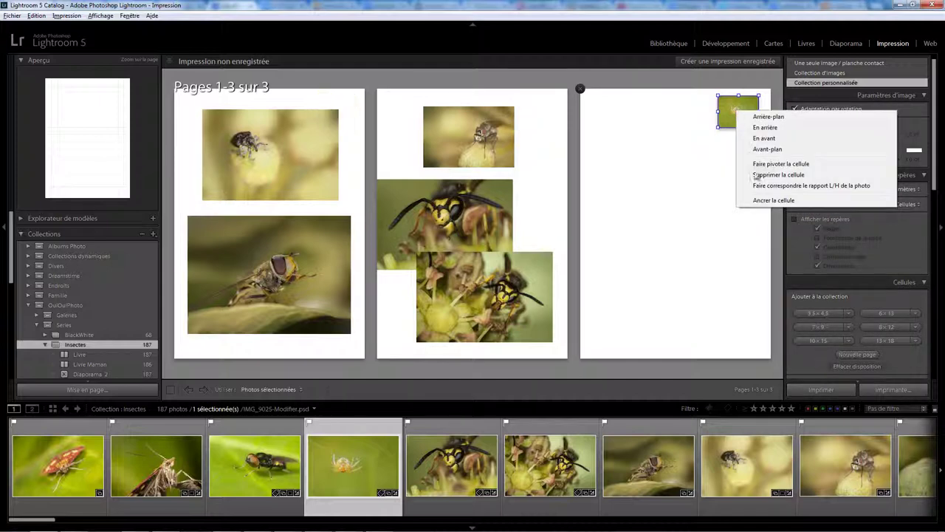
pyautogui.click(759, 201)
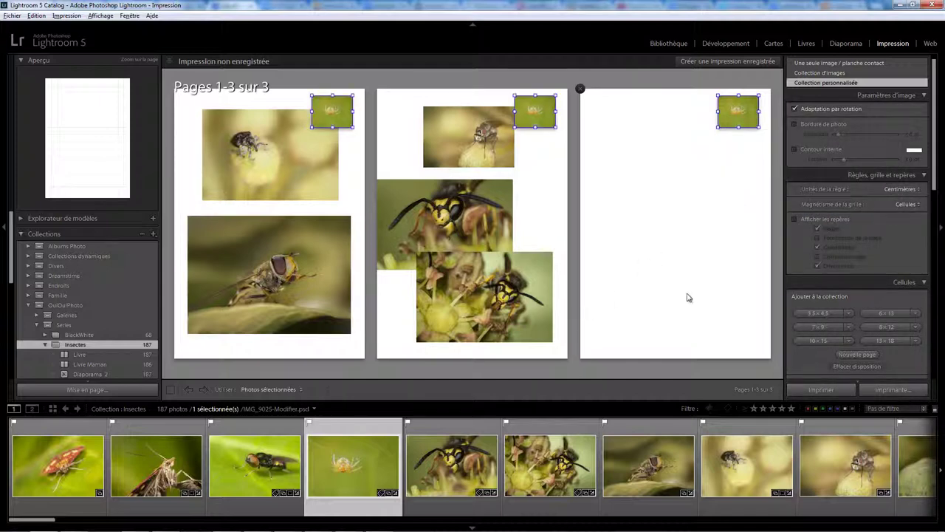
# - Stack two 10×15 cells on page 3 and fill both with the insect-on-yellow-bud photo
pyautogui.click(817, 340)
pyautogui.moveTo(669, 145); pyautogui.dragTo(694, 209)
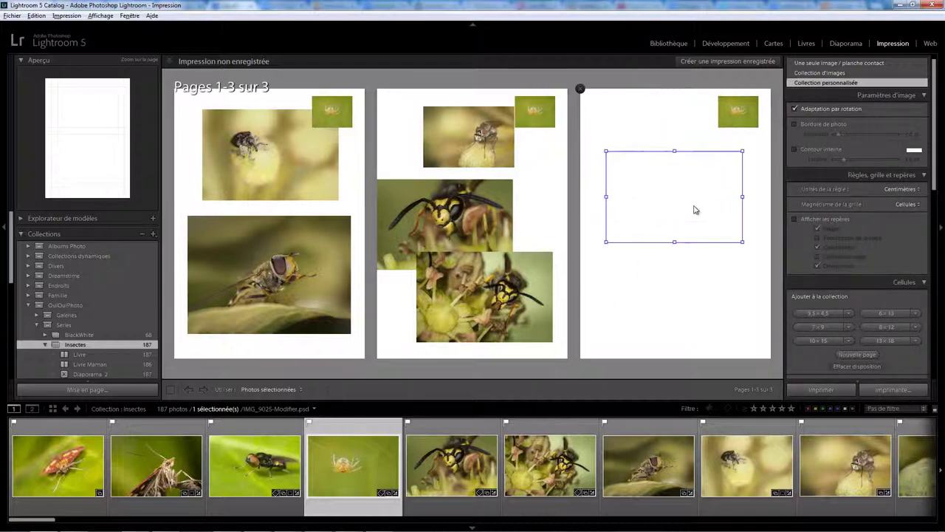
pyautogui.click(817, 340)
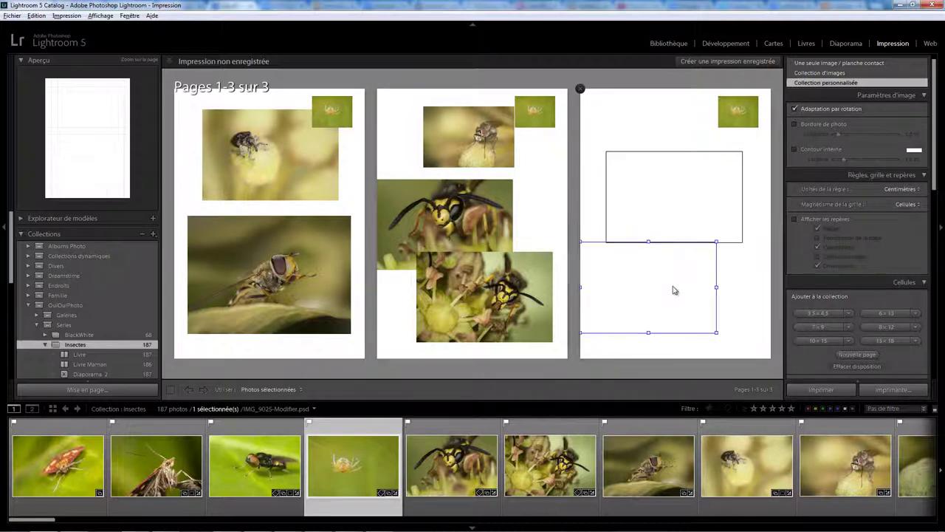
pyautogui.moveTo(675, 285); pyautogui.dragTo(685, 286)
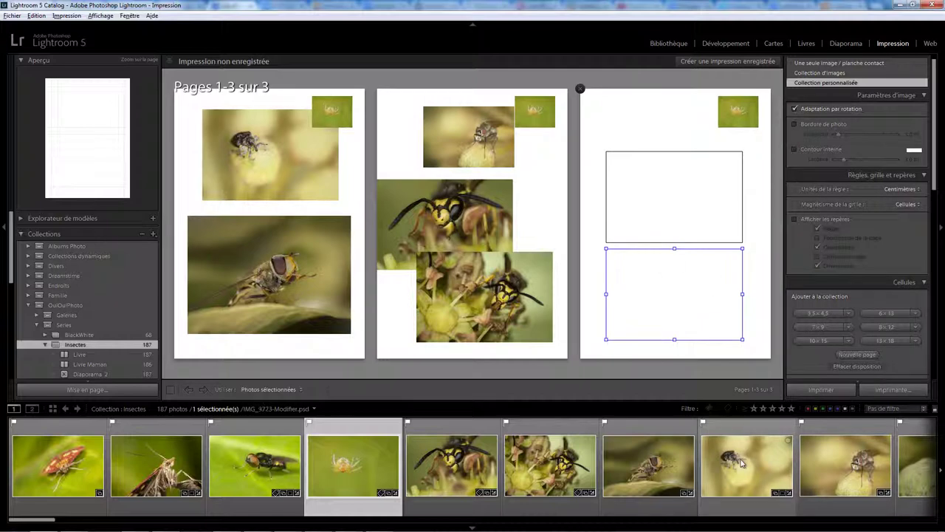
pyautogui.moveTo(729, 458); pyautogui.dragTo(698, 202)
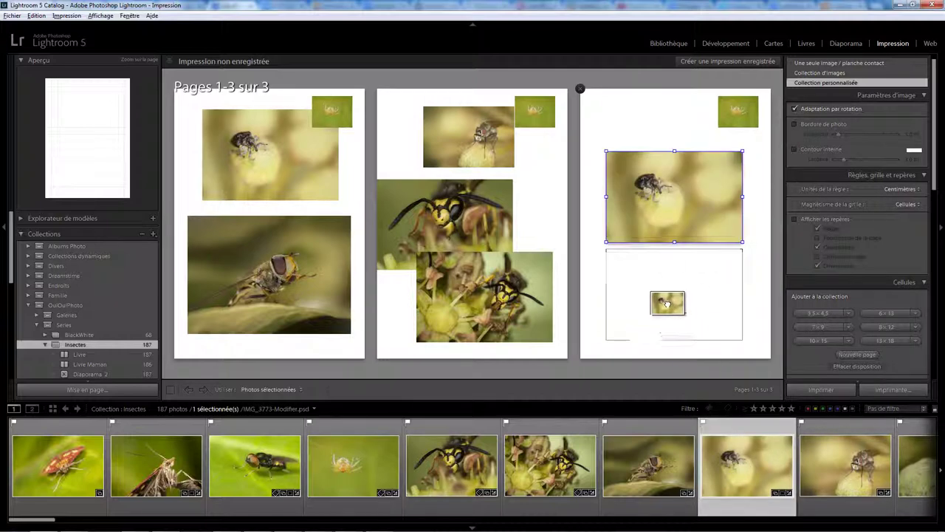
pyautogui.moveTo(729, 463); pyautogui.dragTo(668, 302)
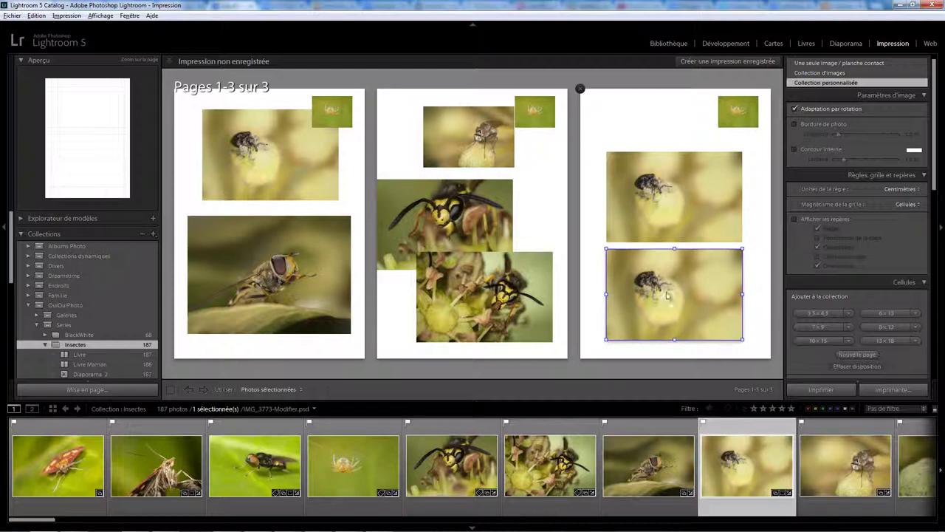